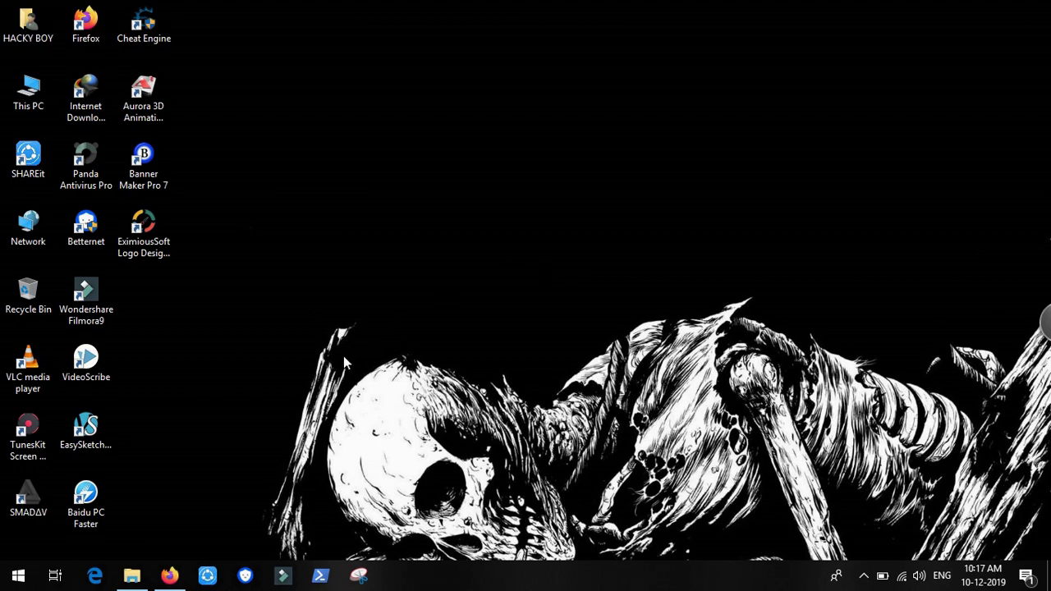
Step: Switch to Firefox and open the Official Kali Linux Downloads page from the search results
click(169, 575)
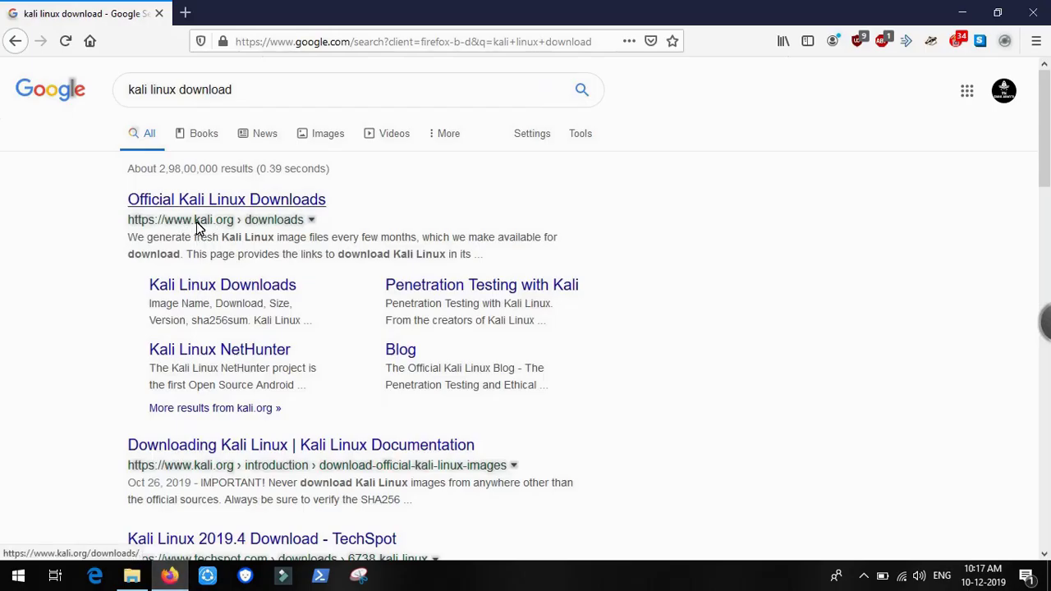
click(303, 207)
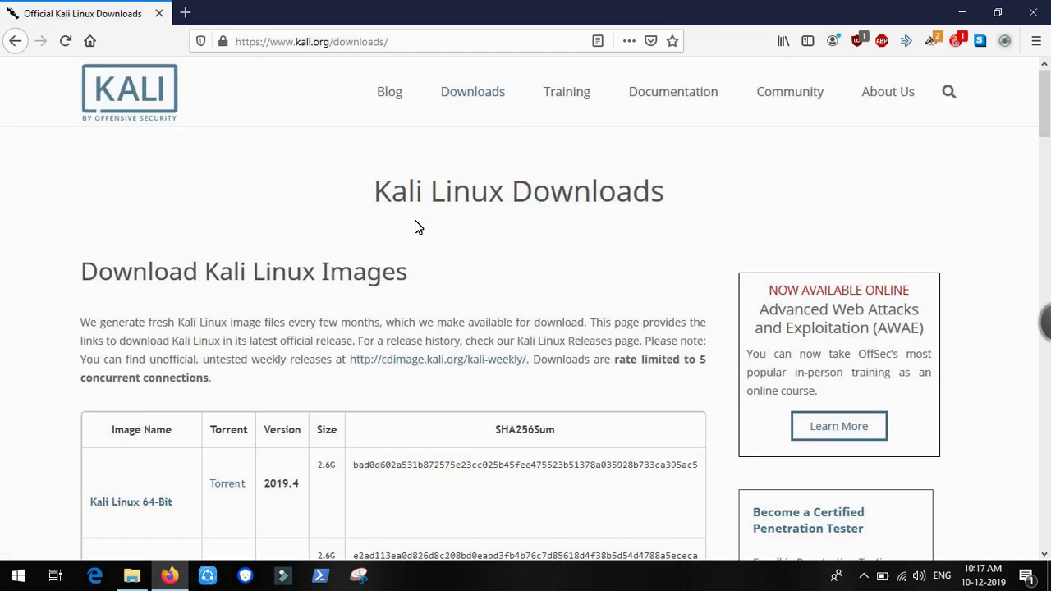
Step: Start downloading the Kali Linux 64-Bit image from the table of images, saving it as a file
drag(1044, 120, 1047, 146)
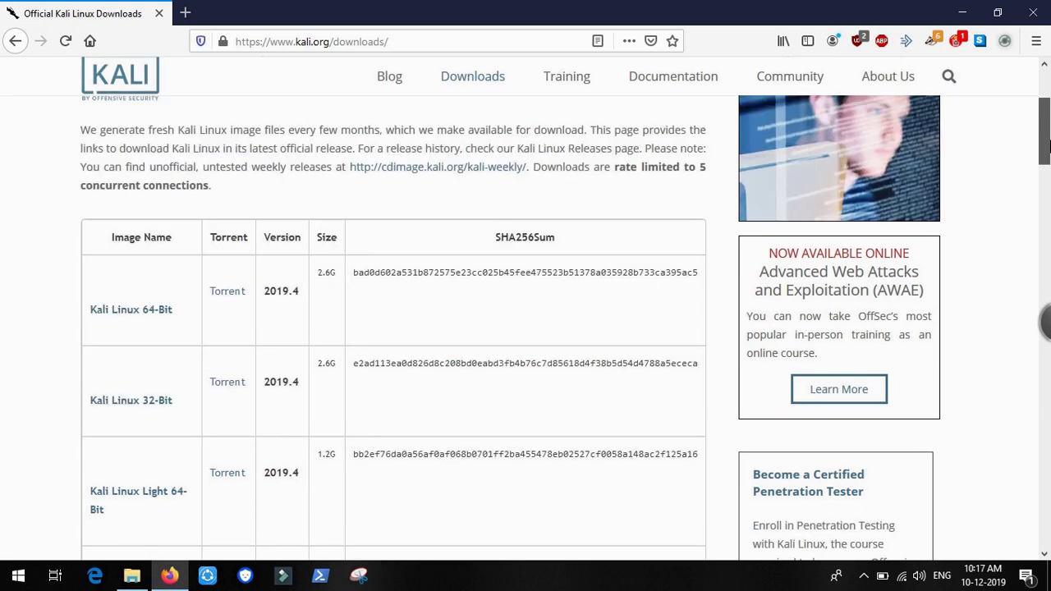
scroll(262, 273, down, 1)
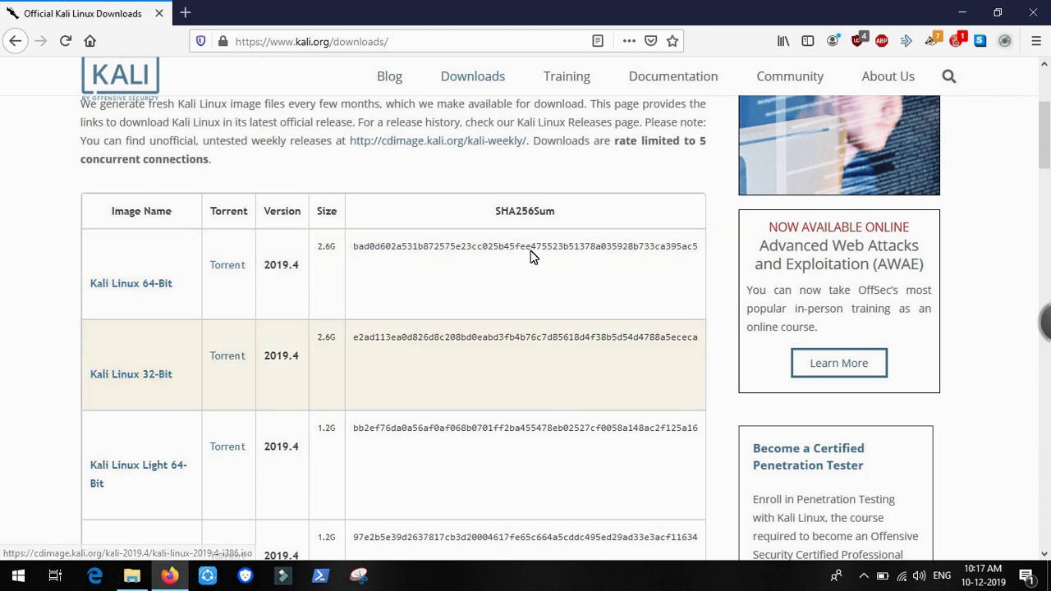
drag(1047, 133, 1047, 268)
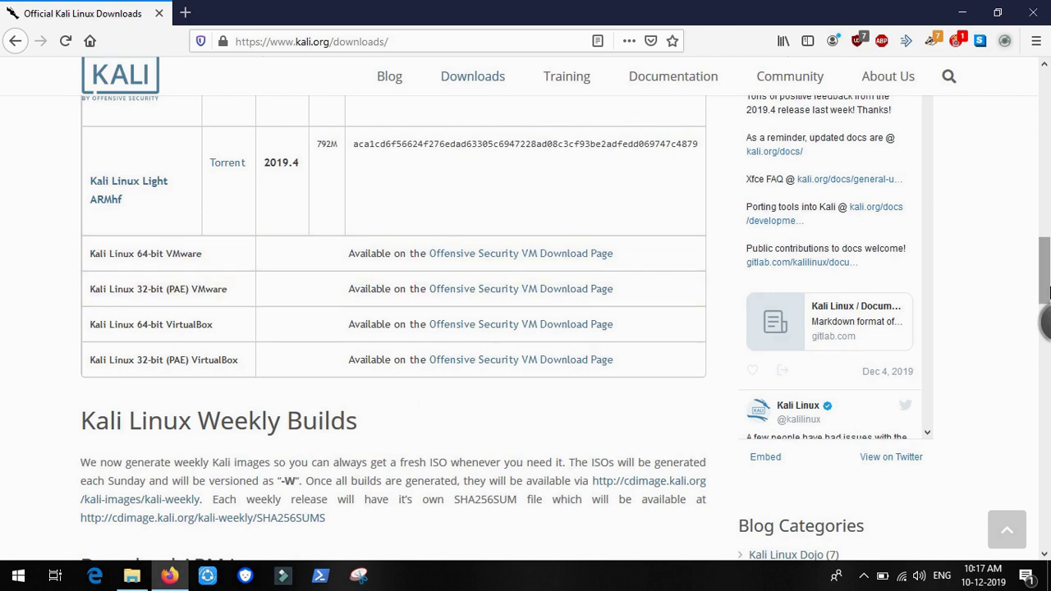
drag(1047, 284, 1048, 149)
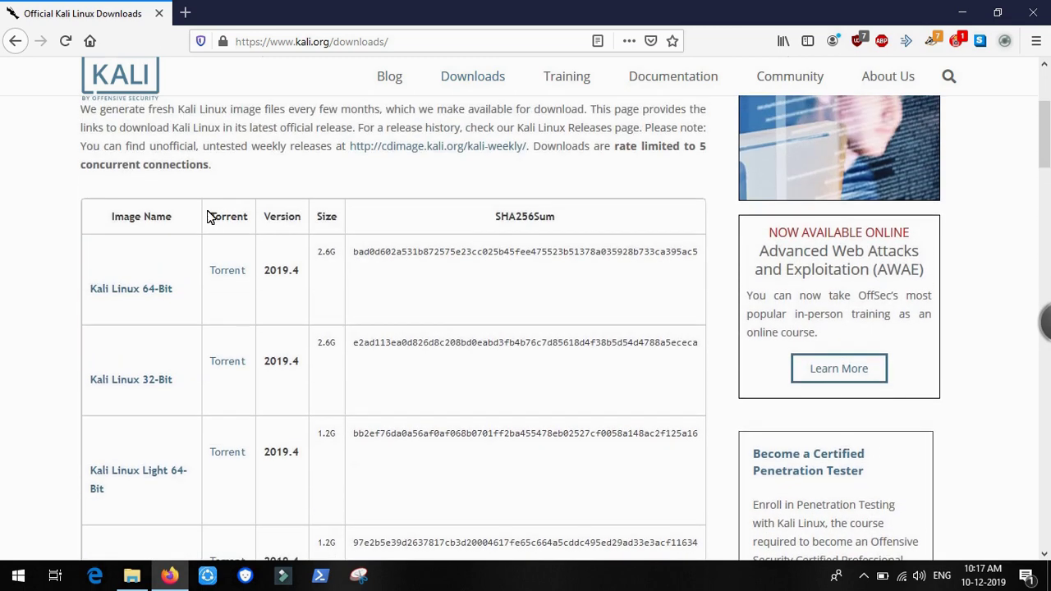
click(123, 292)
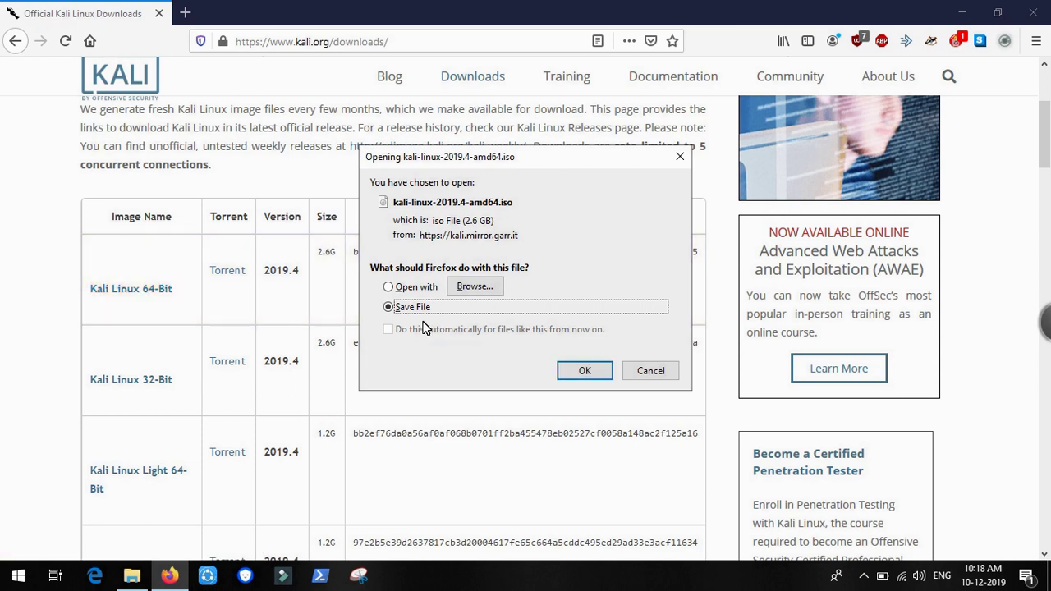
click(577, 371)
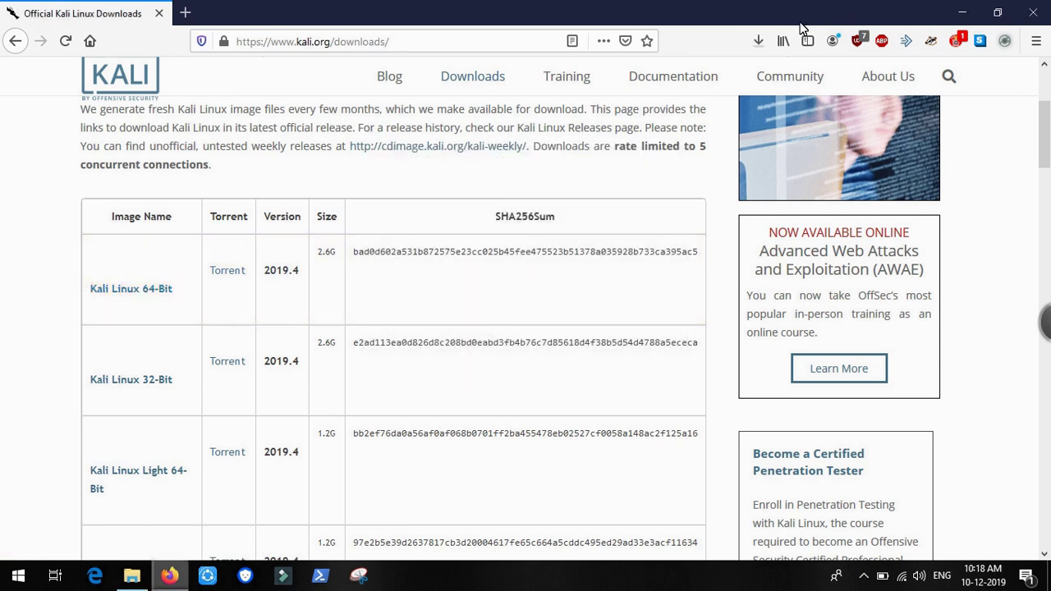
Step: Cancel the running kali-linux-2019.4-amd64.iso download and minimize the browser window
click(757, 40)
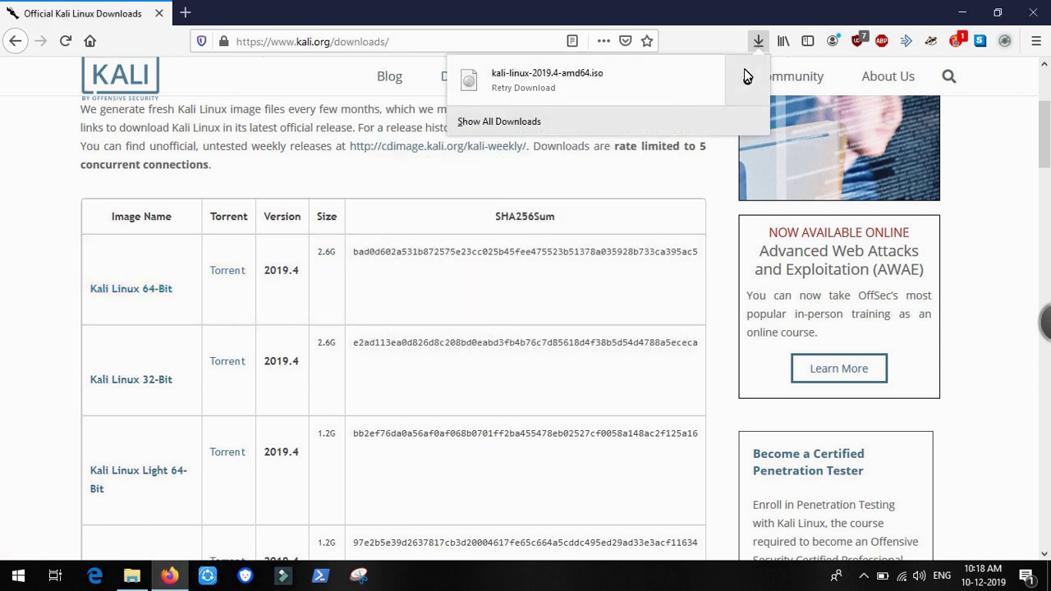
click(746, 77)
click(791, 6)
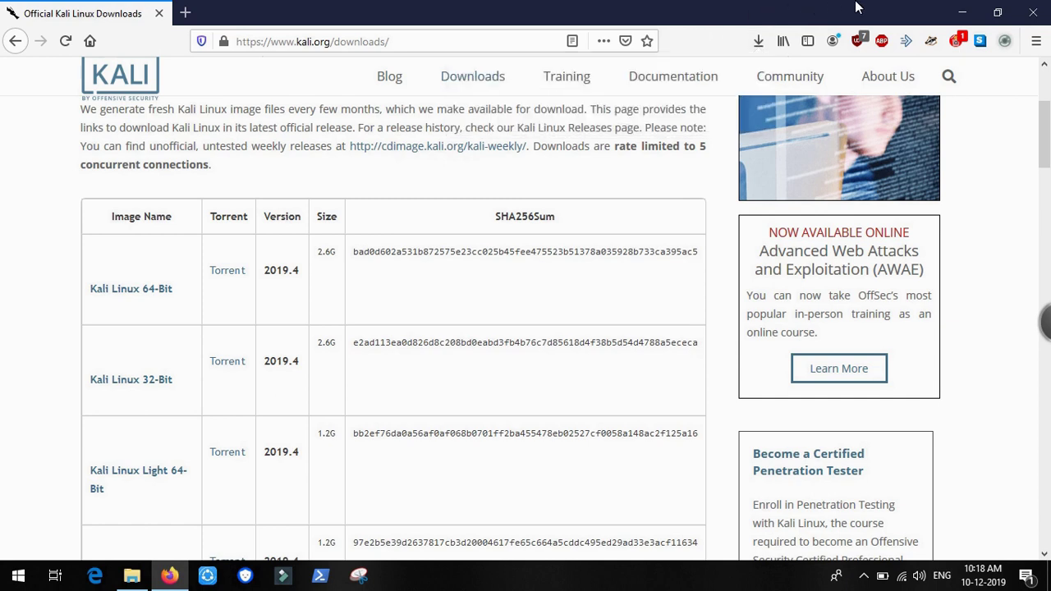
click(962, 12)
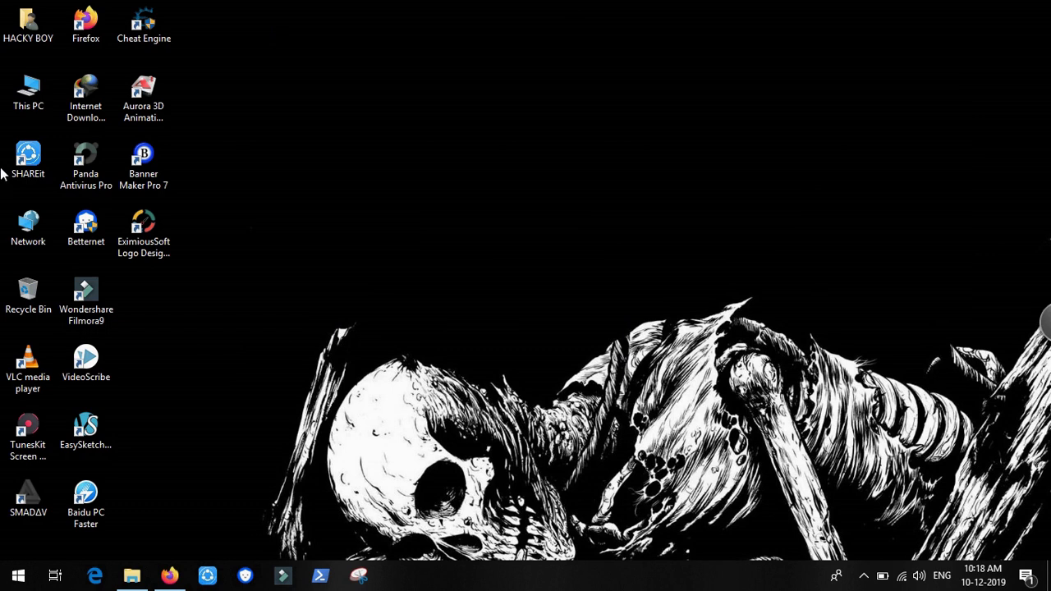
Step: Open Computer Management for This PC and bring up Disk Management under Storage
click(27, 92)
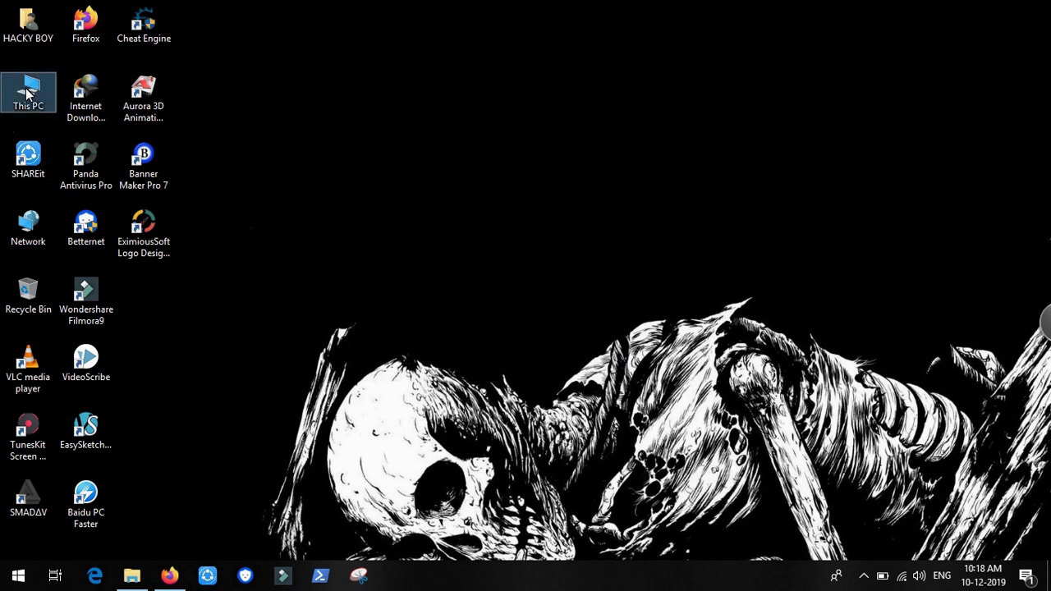
right_click(27, 93)
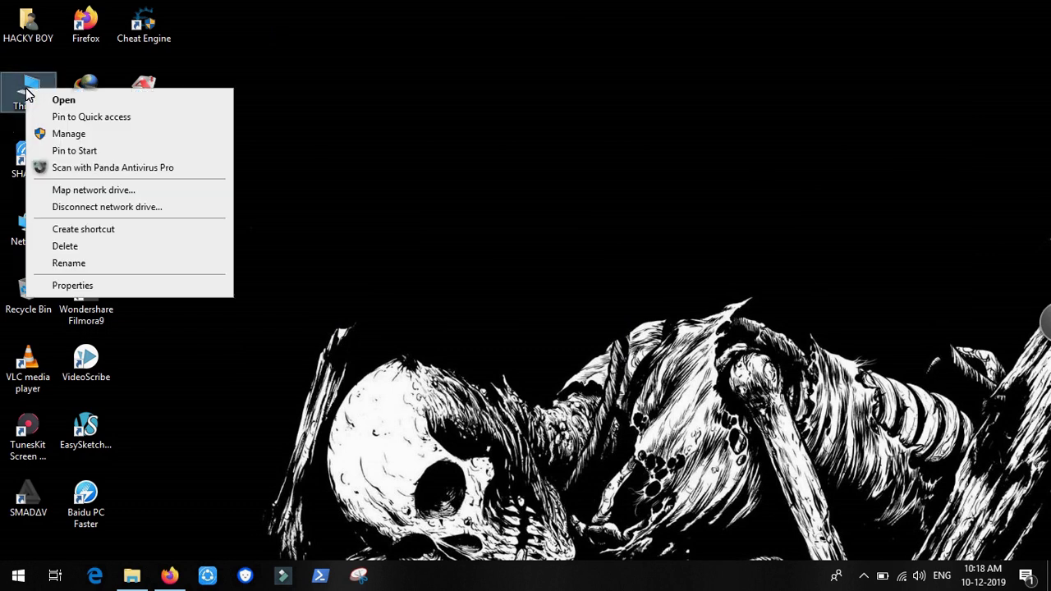
click(66, 136)
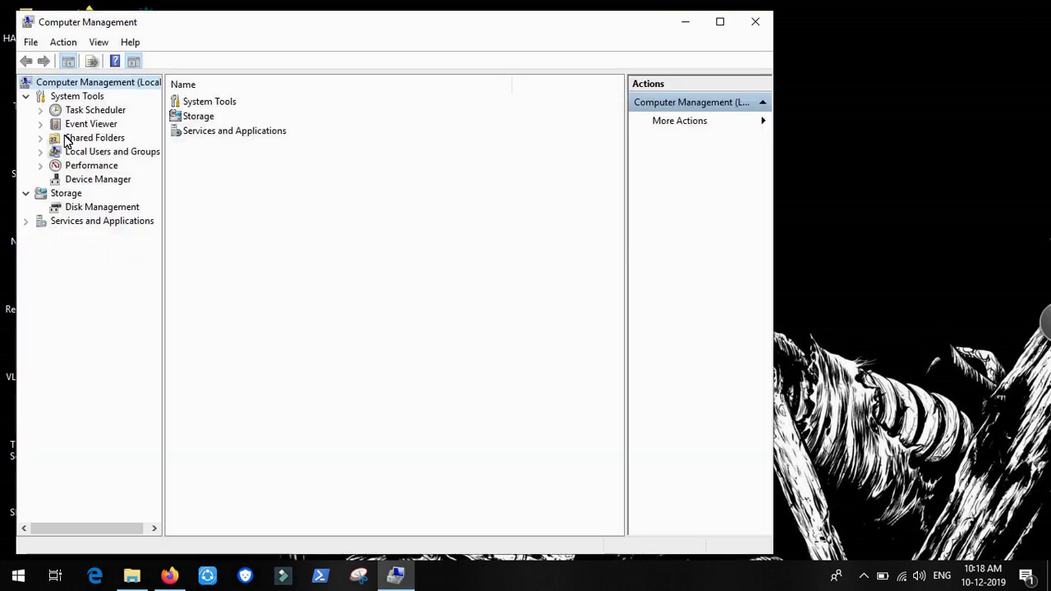
double_click(195, 118)
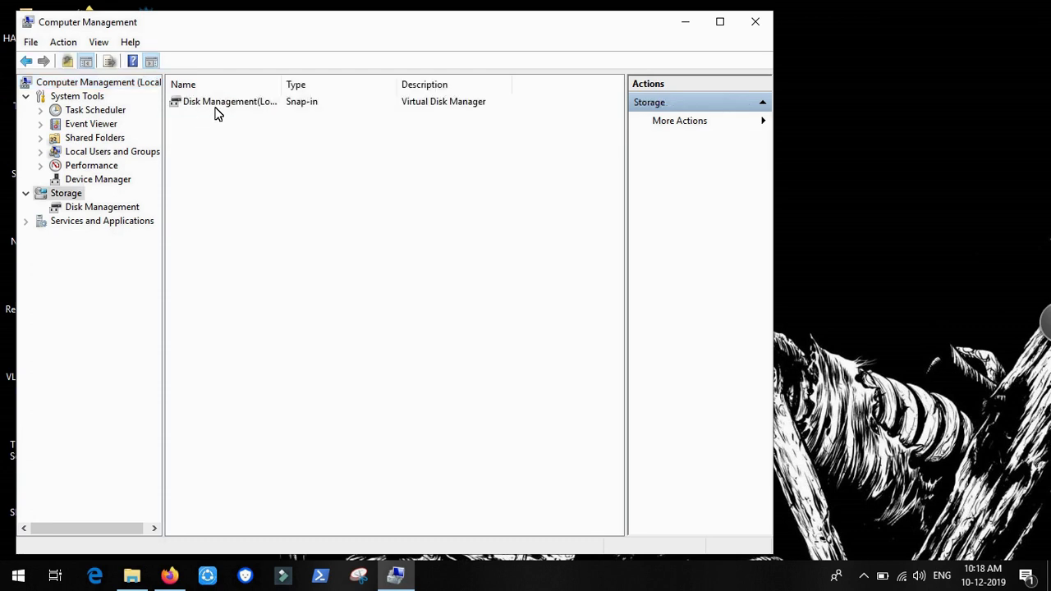
double_click(215, 108)
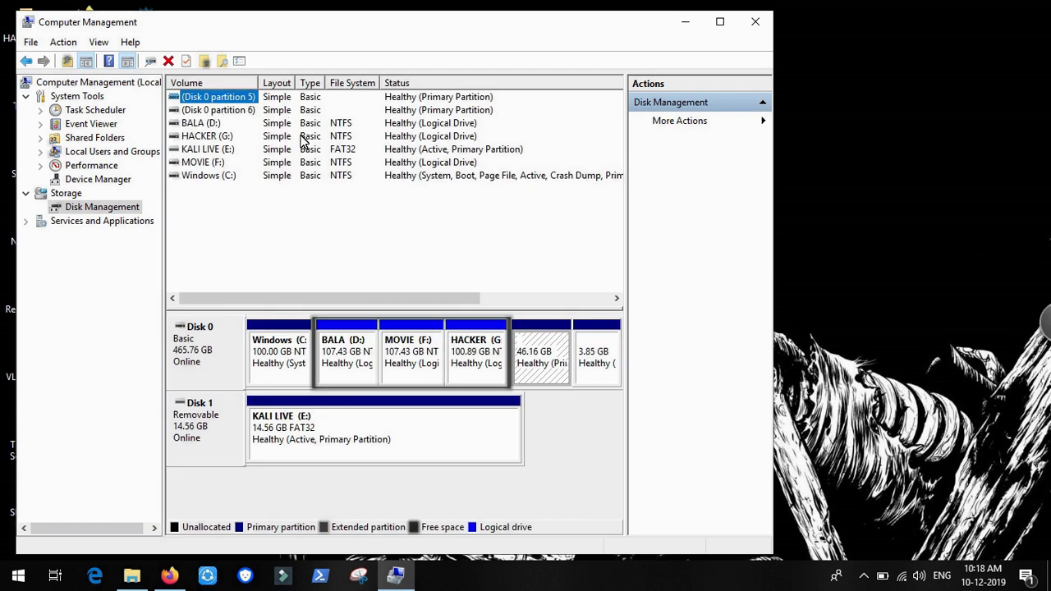
Step: Try to shrink the MOVIE (F:) volume on Disk 0, and close Computer Management
click(220, 163)
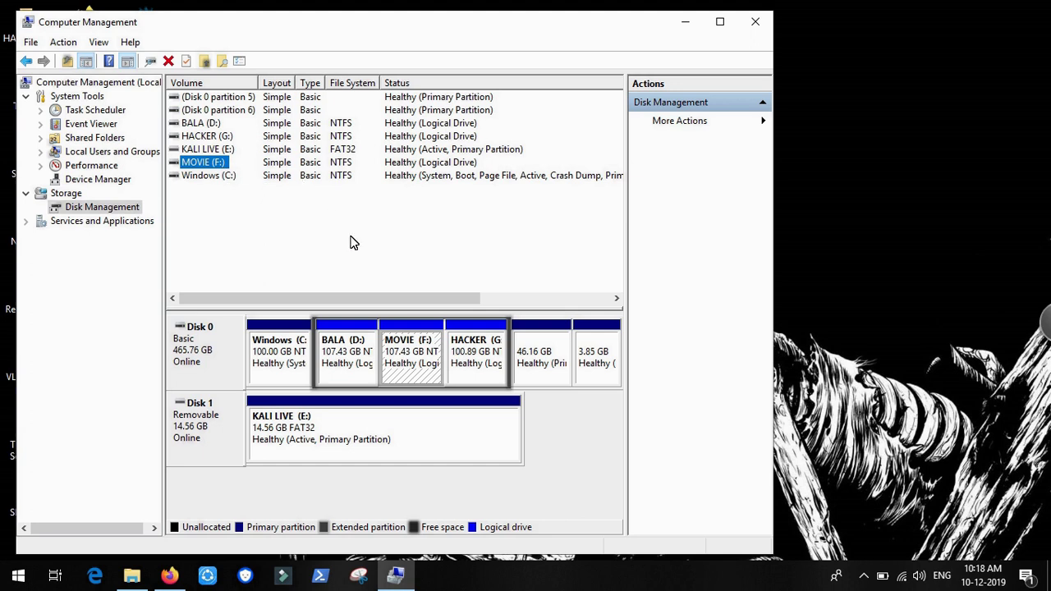
click(408, 353)
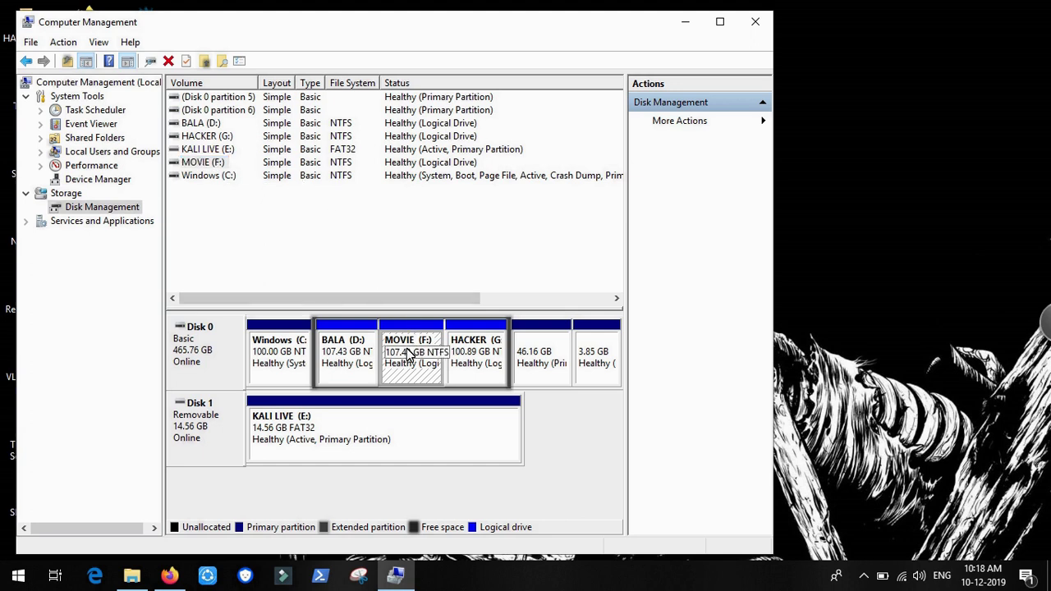
right_click(407, 353)
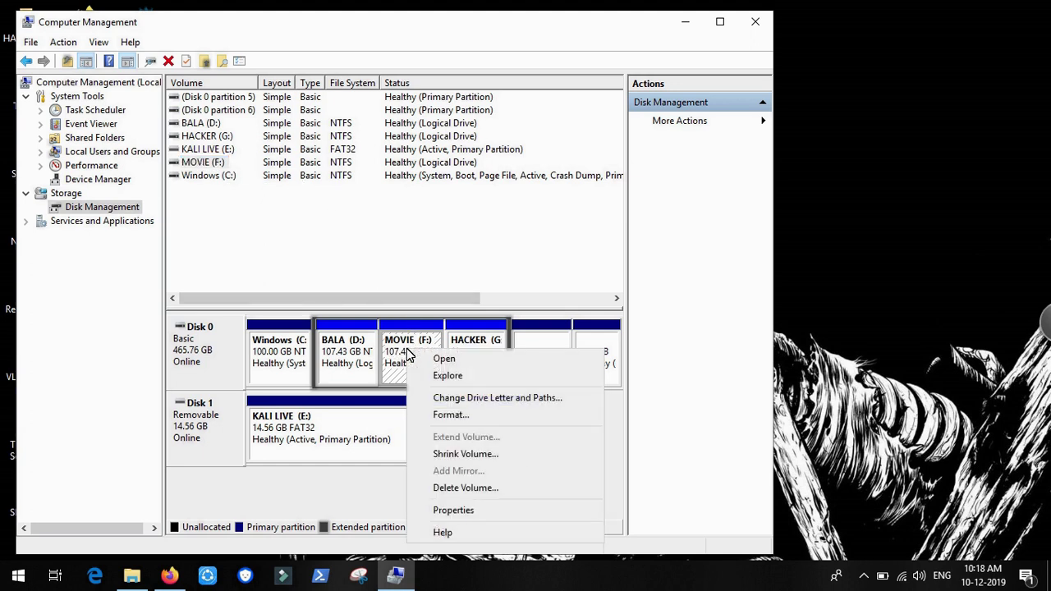
click(452, 453)
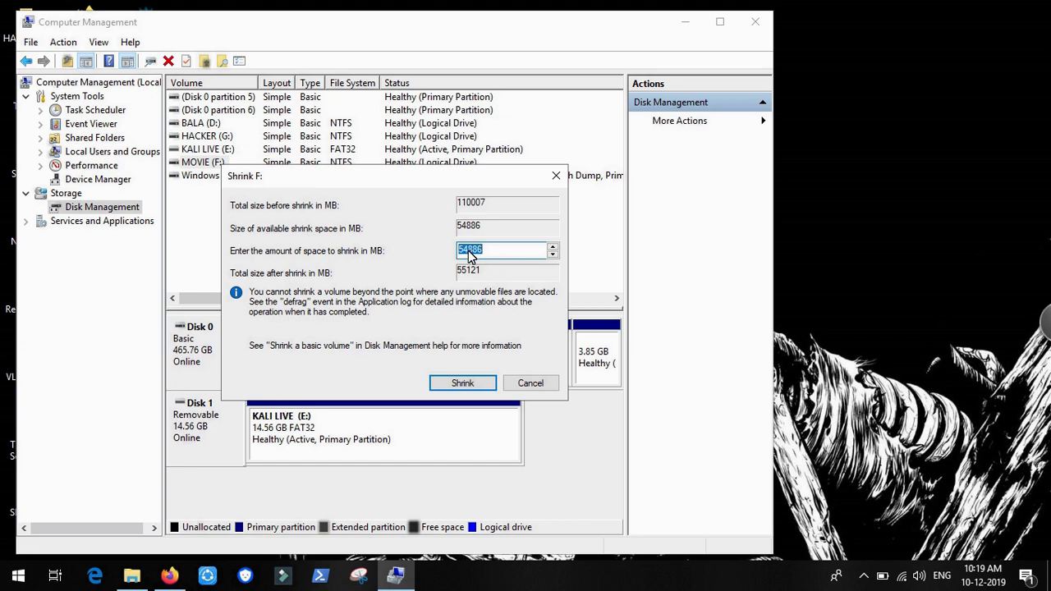
text(54666)
click(528, 381)
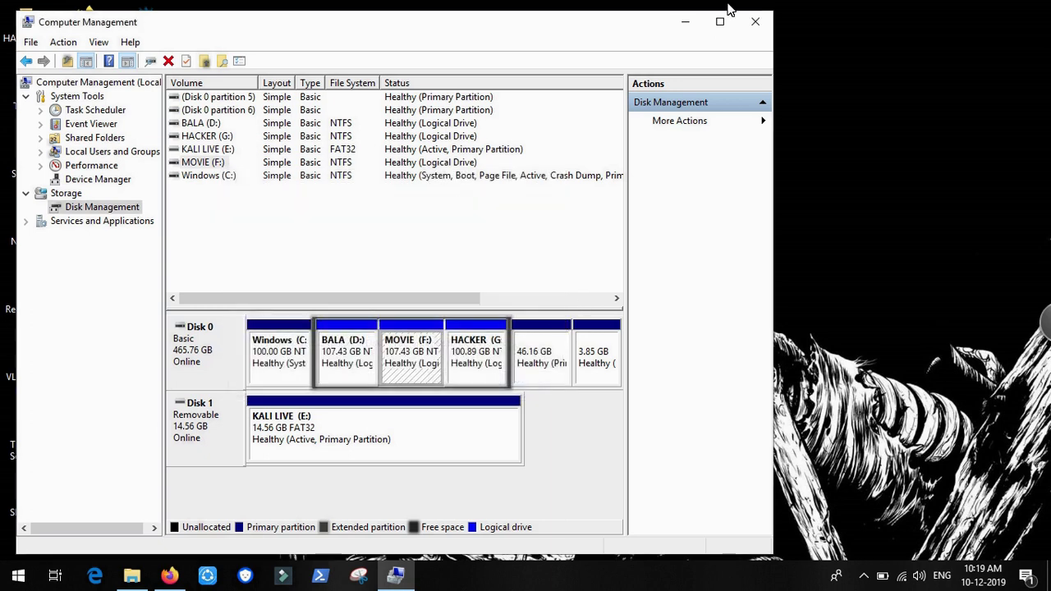
click(754, 22)
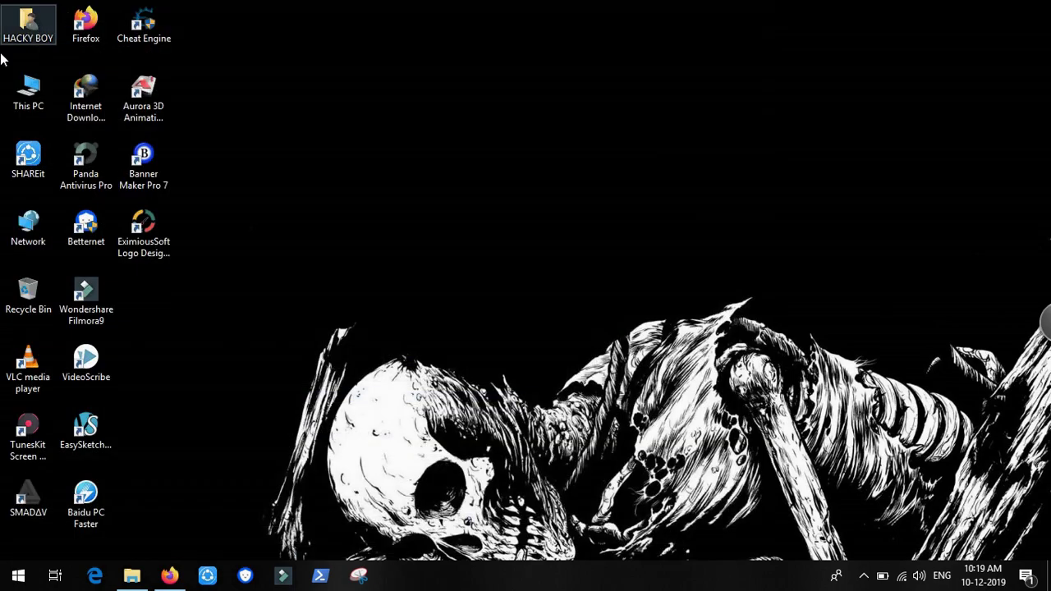
Step: Open the Downloads folder from This PC and launch rufus-3.8
click(22, 94)
double_click(22, 95)
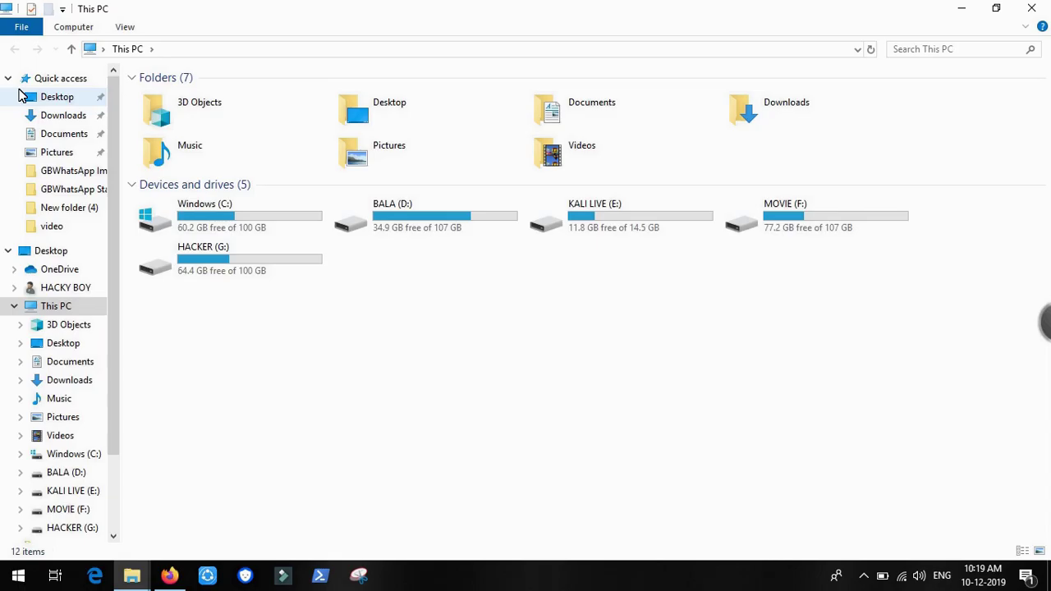
click(60, 117)
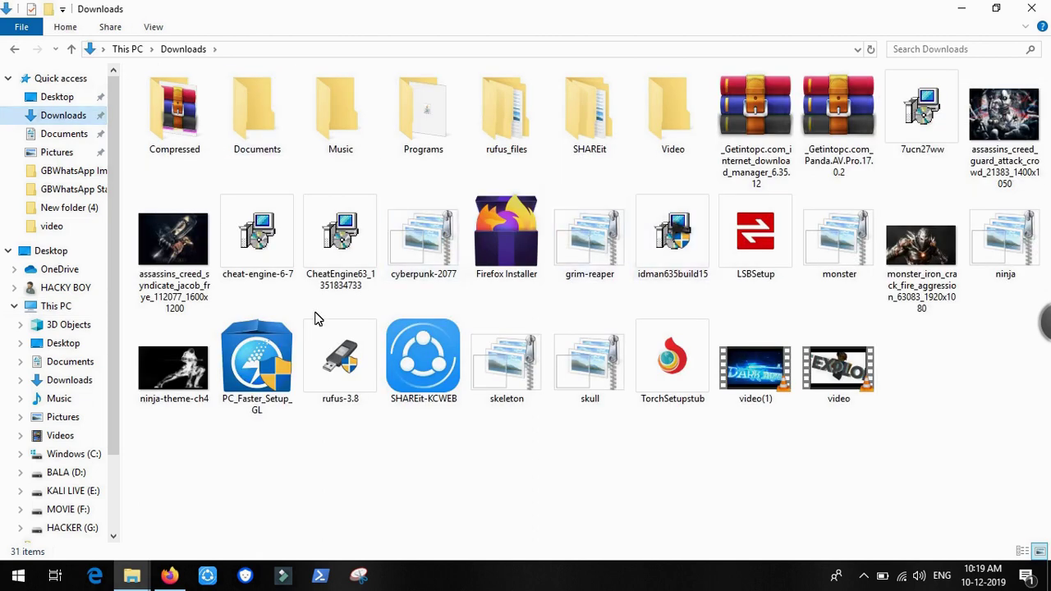
click(339, 371)
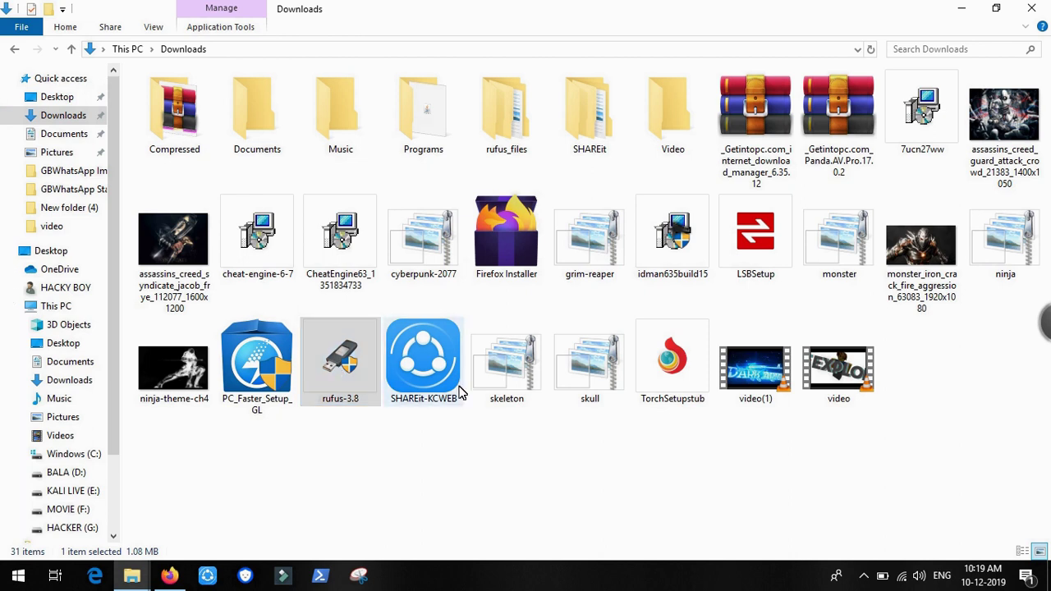
mouse_move(458, 393)
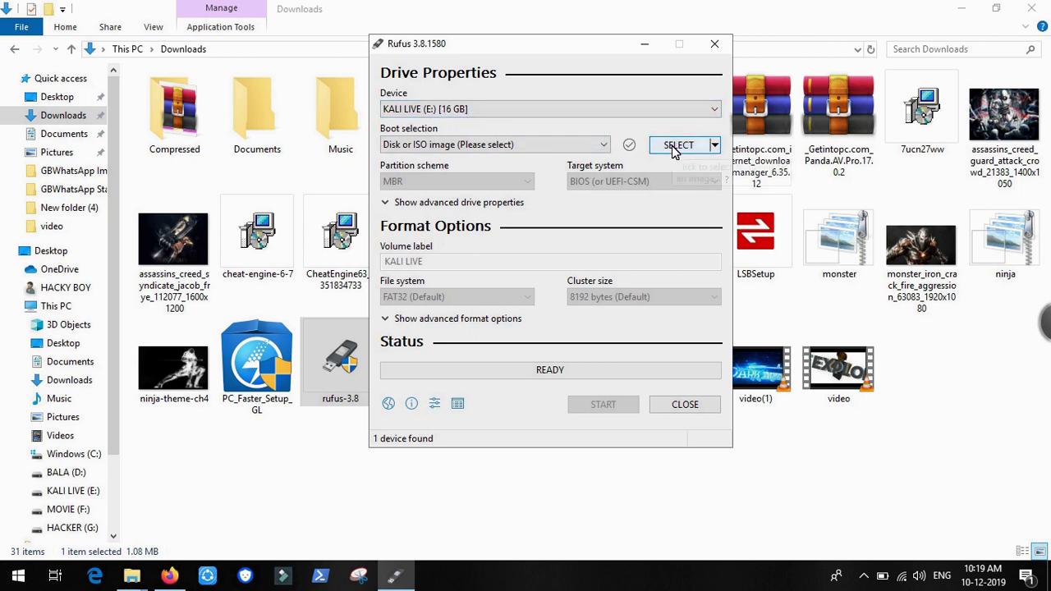
Step: Load kali-linux-2019.4-amd64_2 from the software folder on HACKER (G:) as the boot image
click(673, 146)
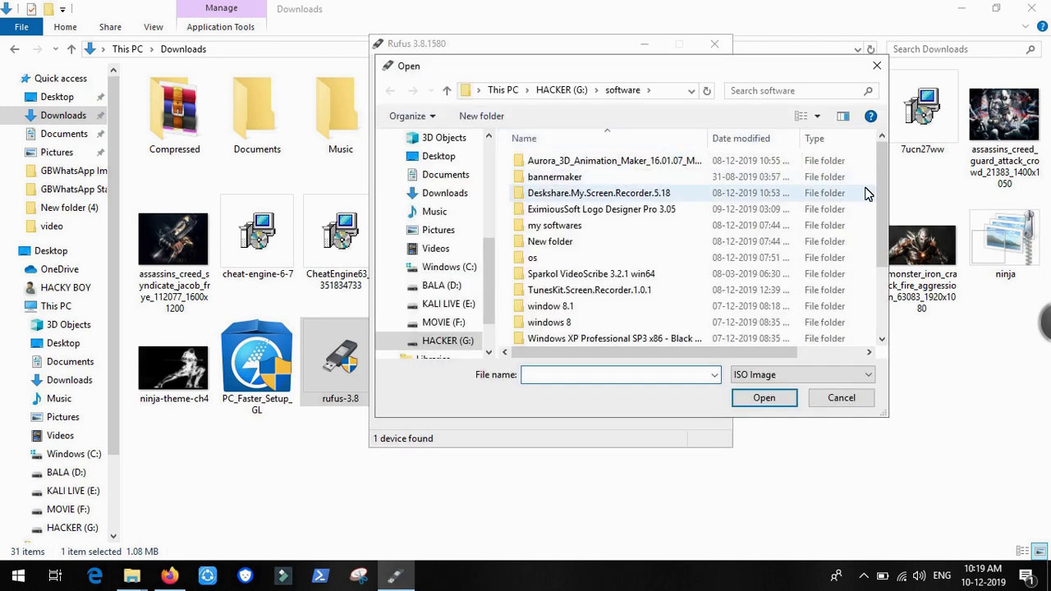
drag(881, 198, 872, 302)
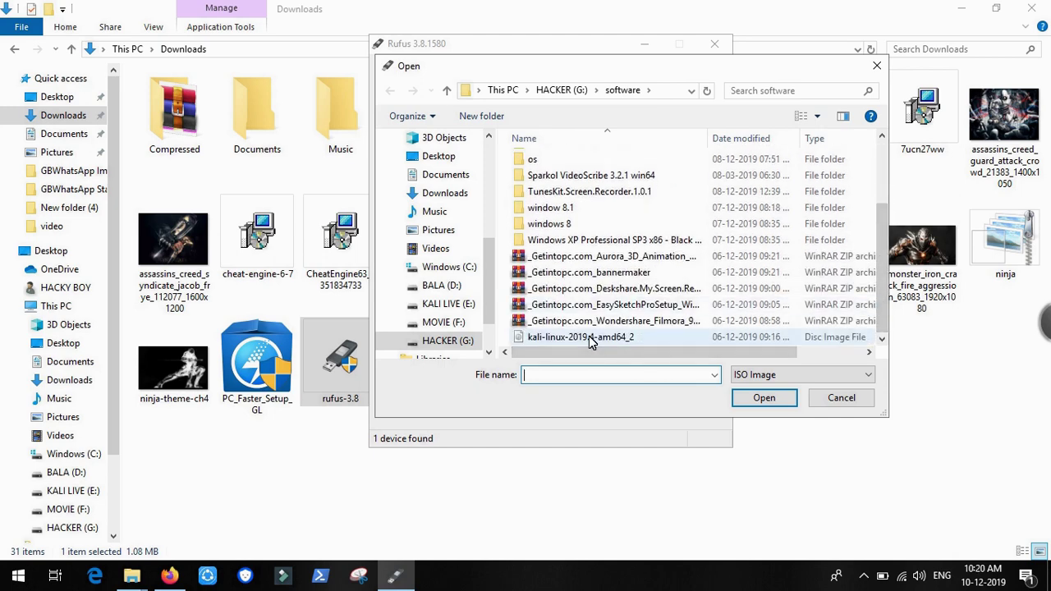
click(590, 339)
click(763, 397)
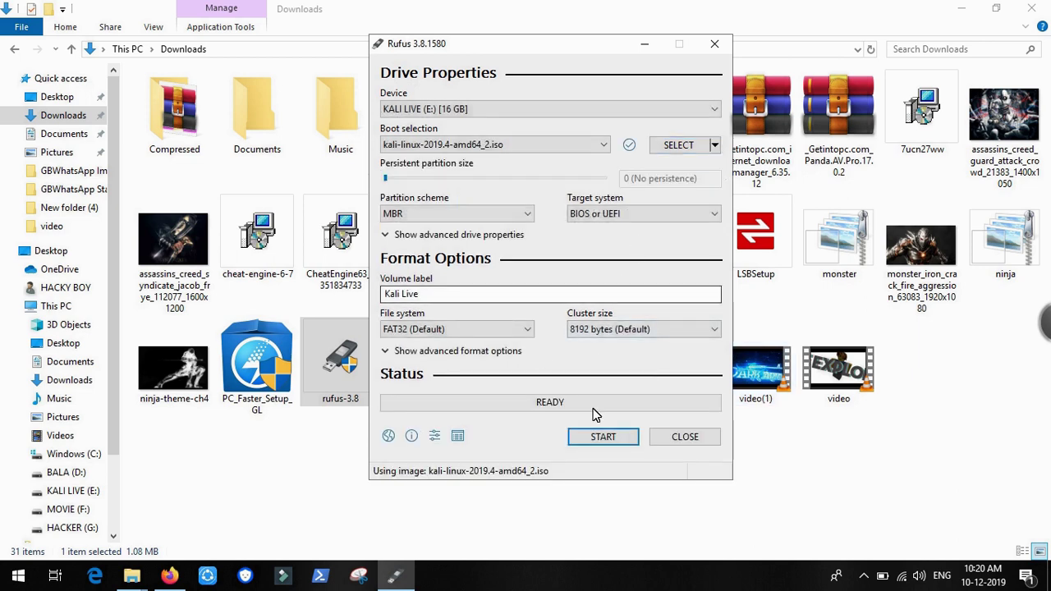
Step: Try to write the image to the KALI LIVE (E:) drive in DD Image mode, and close Rufus and the Downloads window
click(594, 440)
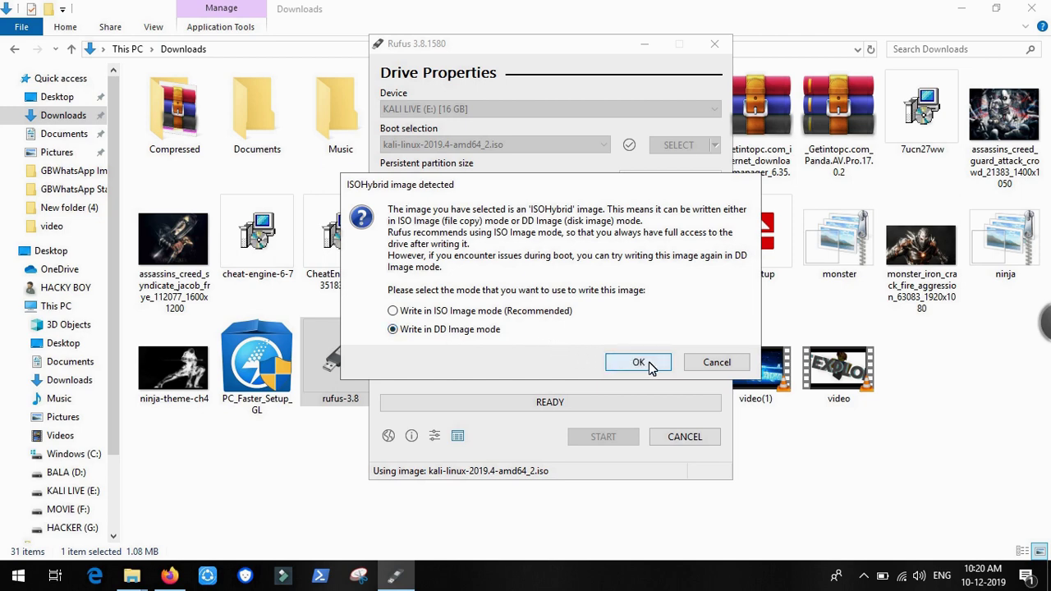
click(711, 361)
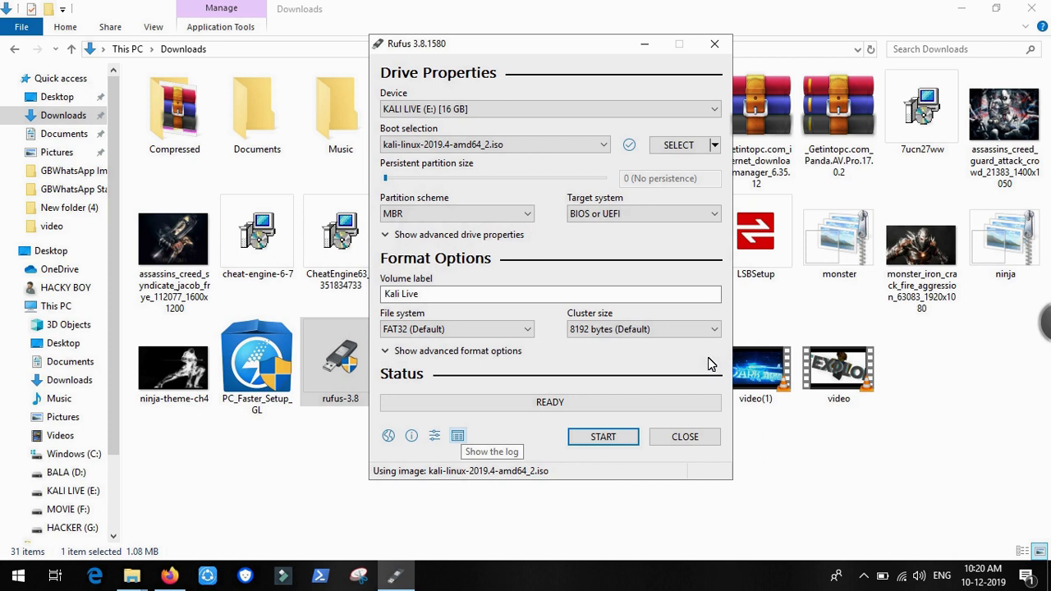
click(688, 437)
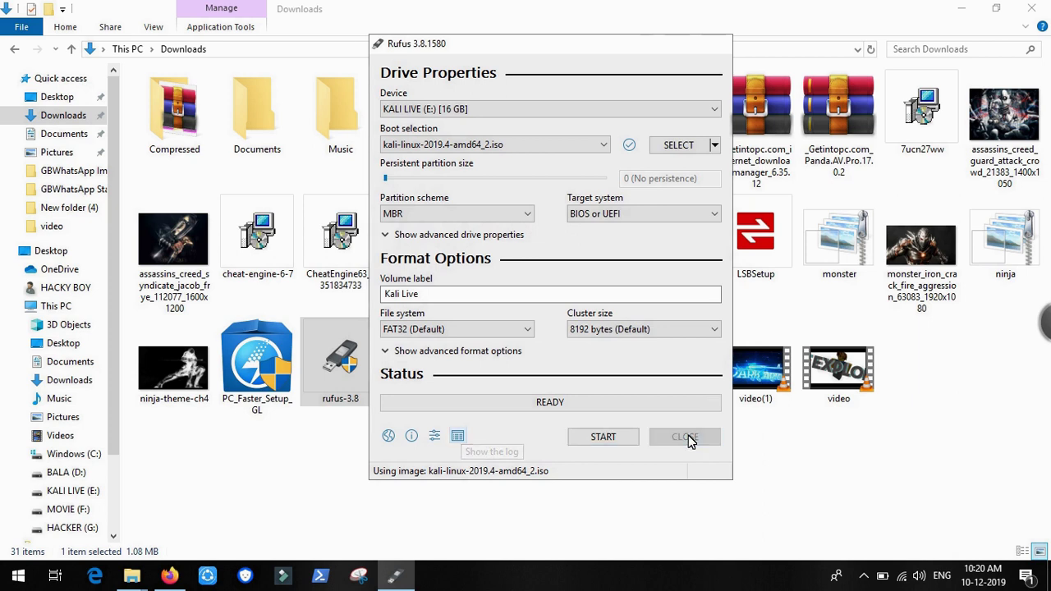
click(1031, 8)
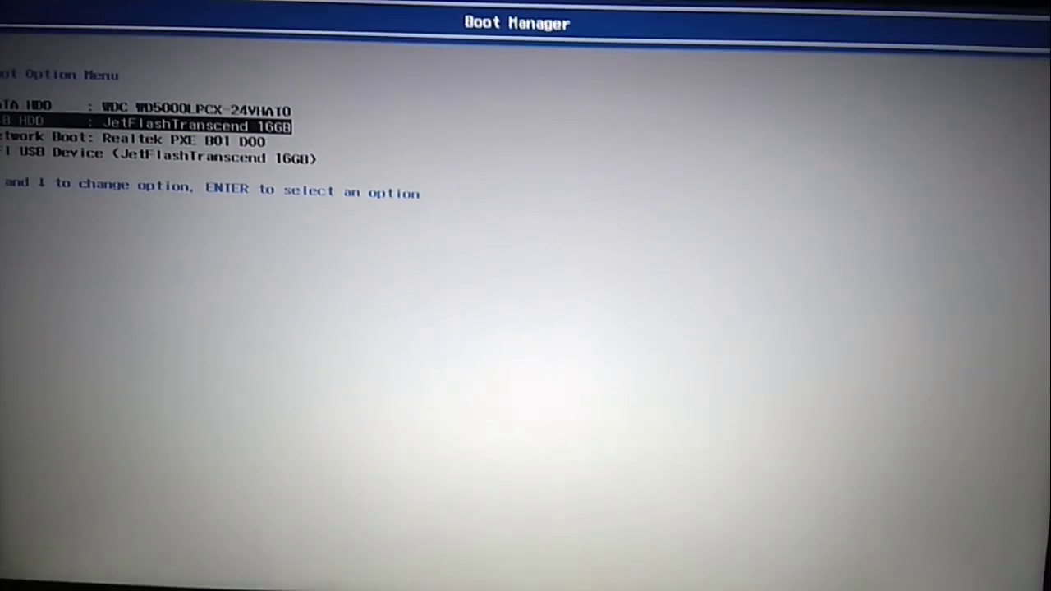
Step: Boot the computer from the USB HDD option, JetFlashTranscend 16GB, in the Boot Manager
key(Return)
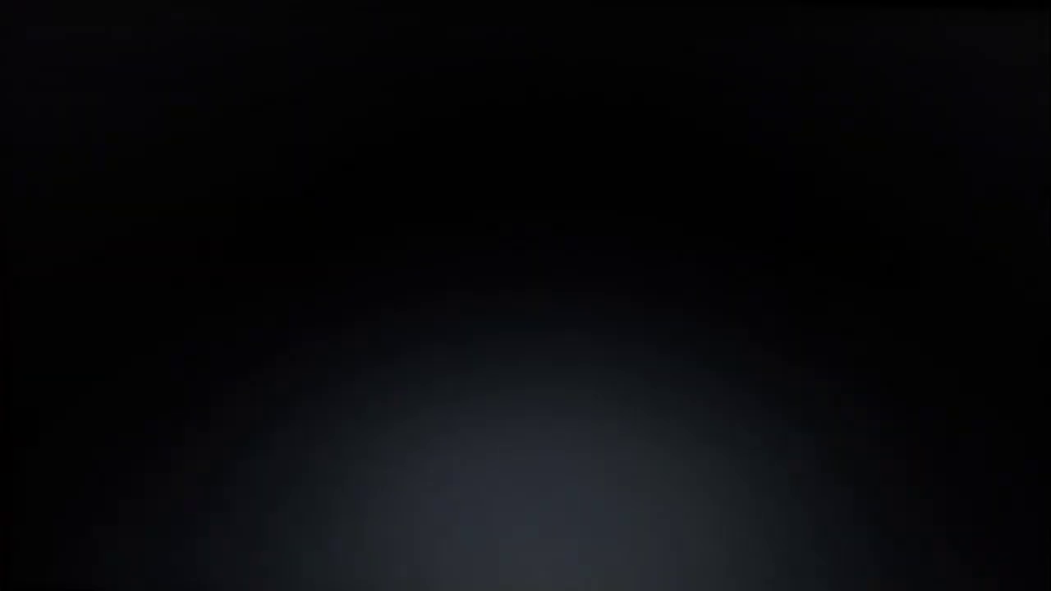